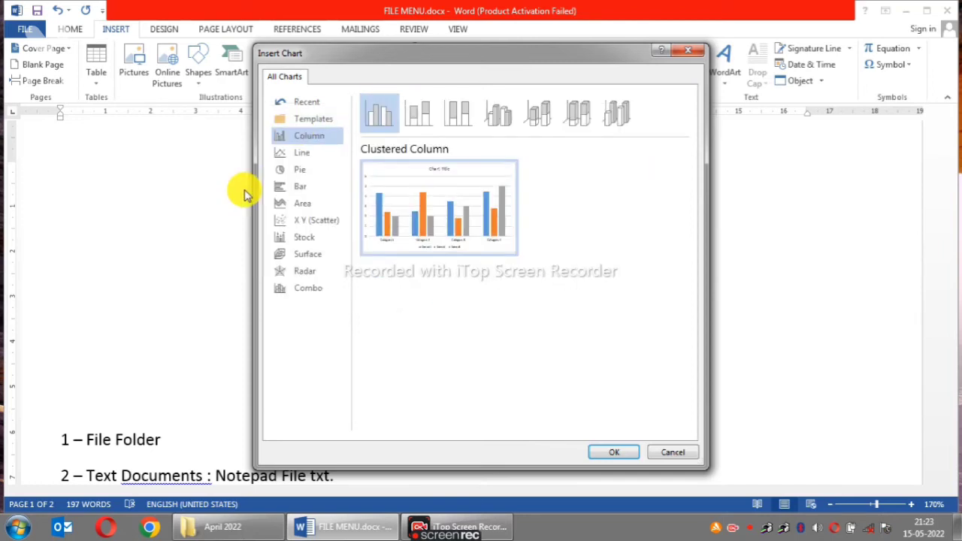
# - Preview the available chart types from column, line, pie and bar through area, scatter, stock, surface, radar and combo
pyautogui.moveTo(513, 256)
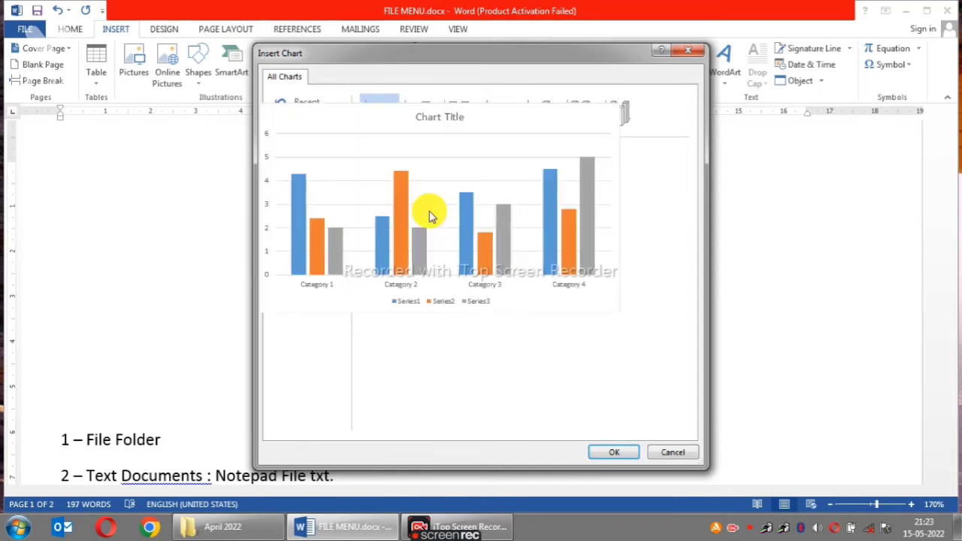
pyautogui.click(301, 153)
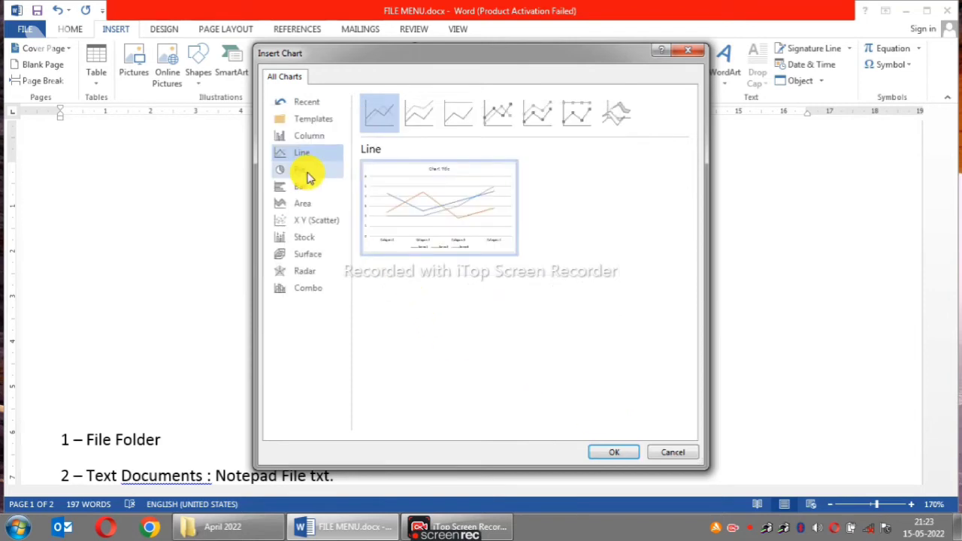
pyautogui.click(306, 172)
pyautogui.moveTo(455, 223)
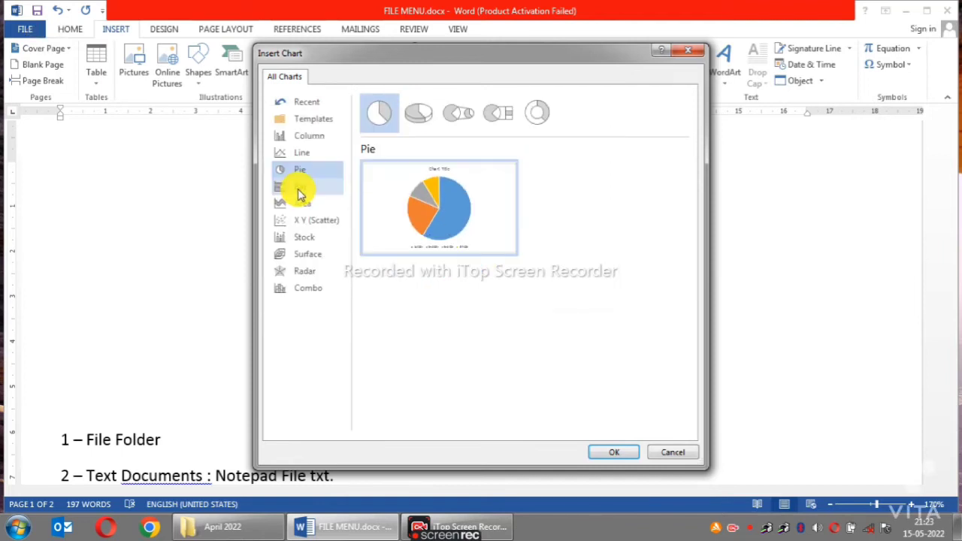
pyautogui.click(299, 189)
pyautogui.moveTo(423, 221)
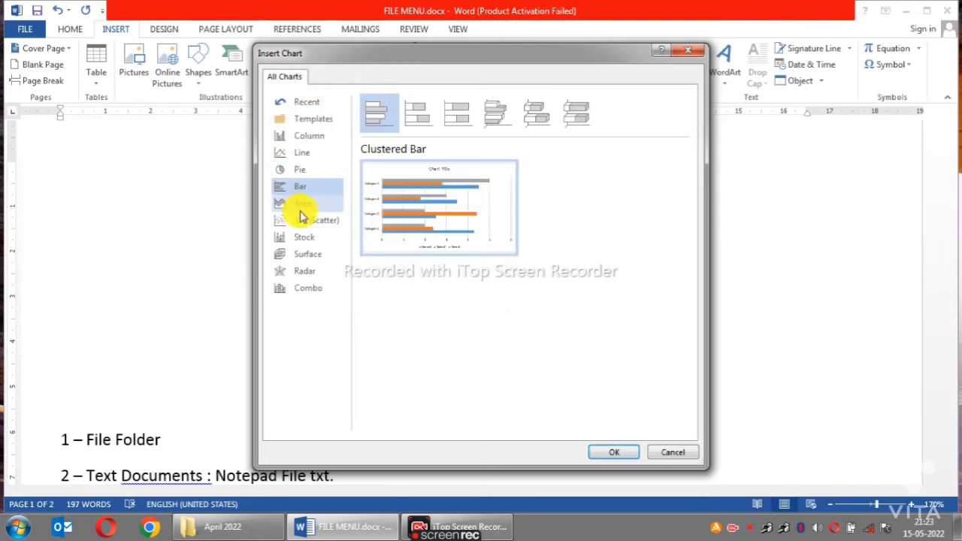
pyautogui.click(305, 208)
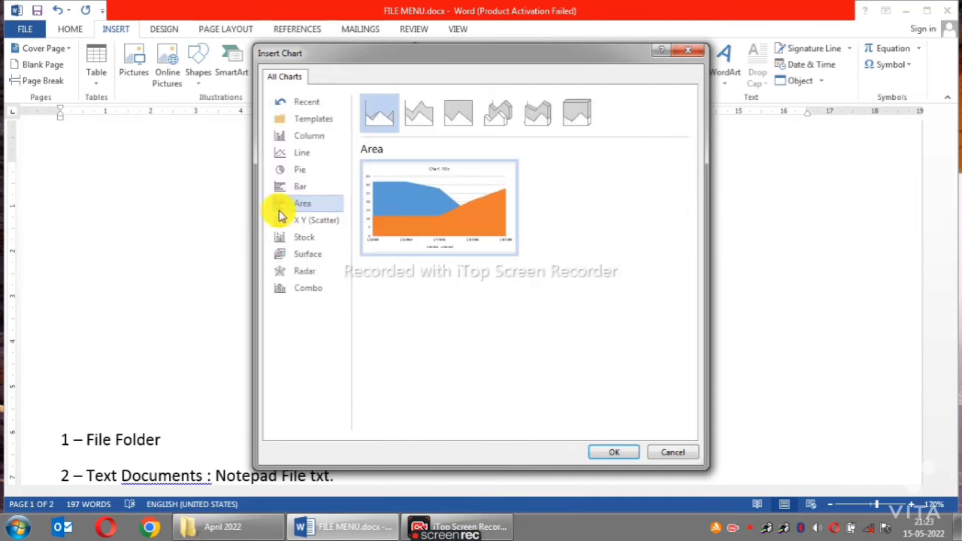
pyautogui.click(294, 222)
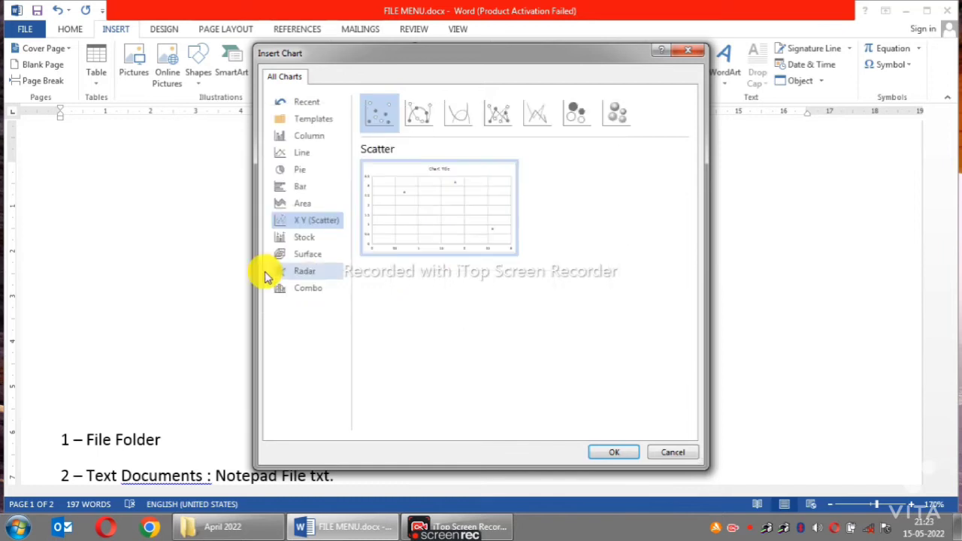
pyautogui.click(304, 239)
pyautogui.moveTo(428, 191)
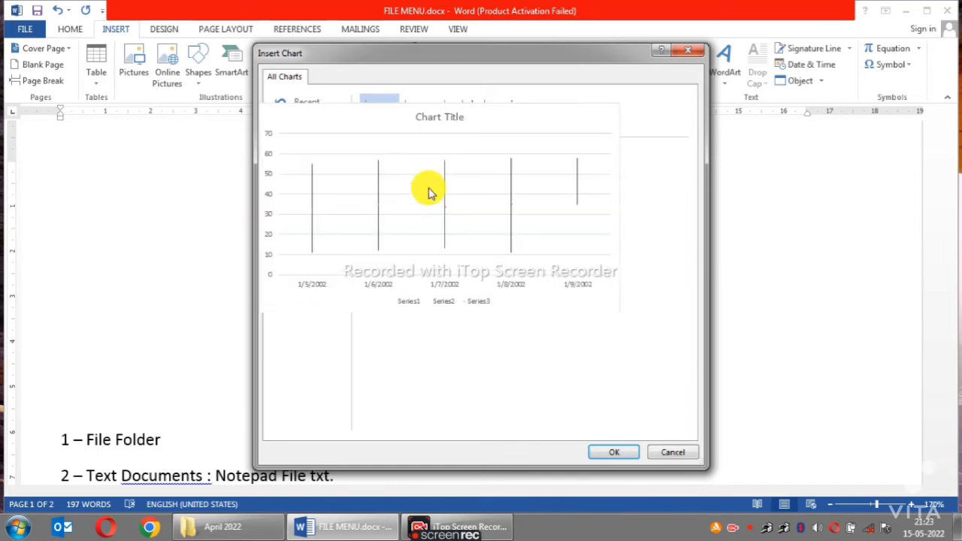
pyautogui.moveTo(430, 211)
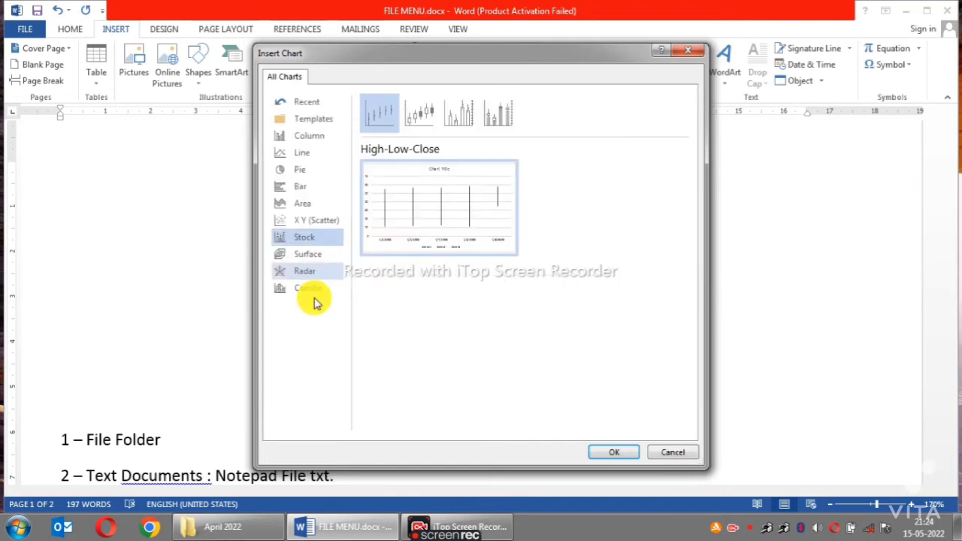
pyautogui.click(312, 255)
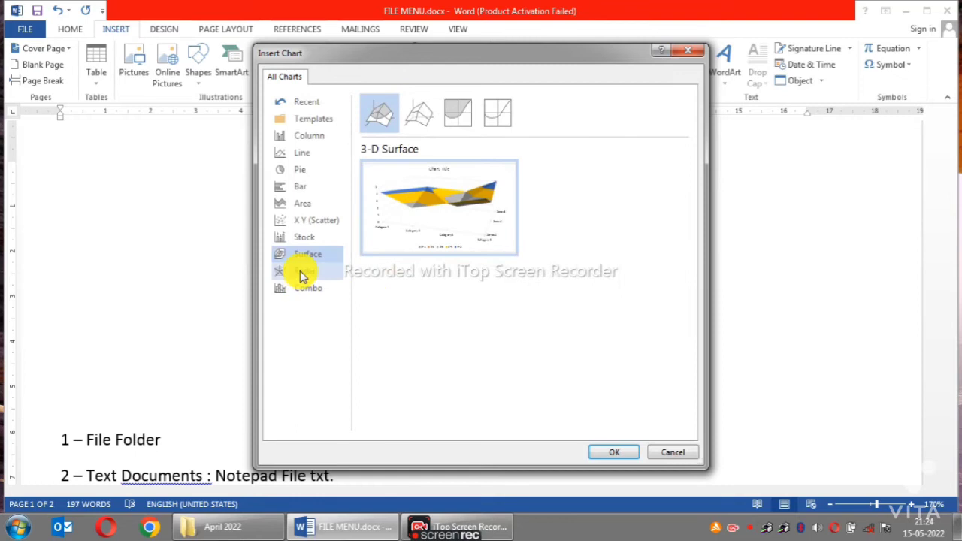
pyautogui.click(303, 272)
pyautogui.moveTo(425, 221)
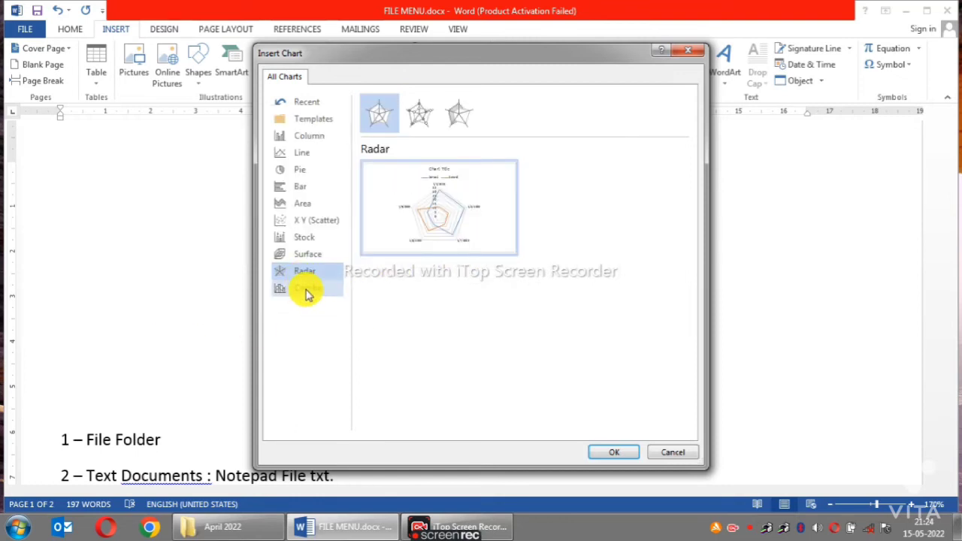
pyautogui.click(308, 293)
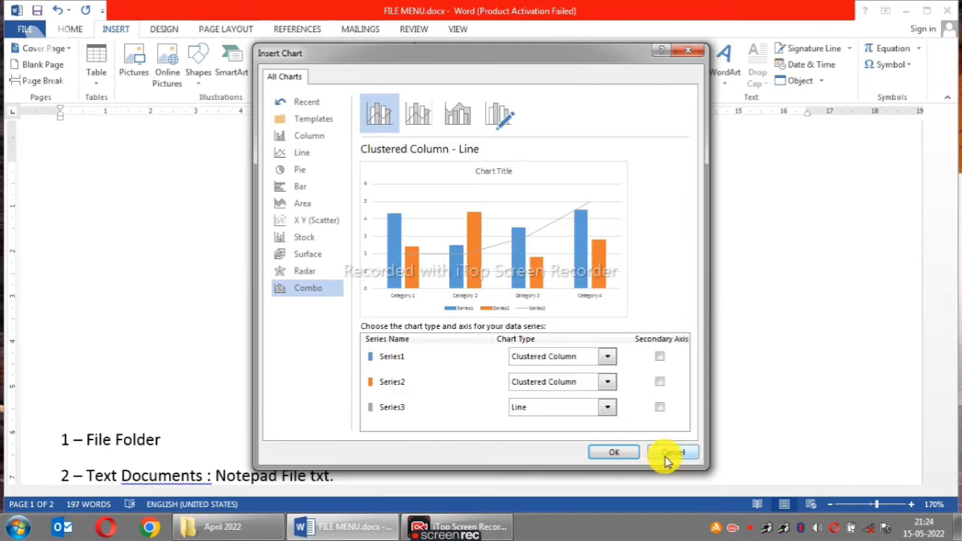
# - Insert a standard pie chart above the document title and shrink its data sheet to uncover the chart
pyautogui.click(310, 171)
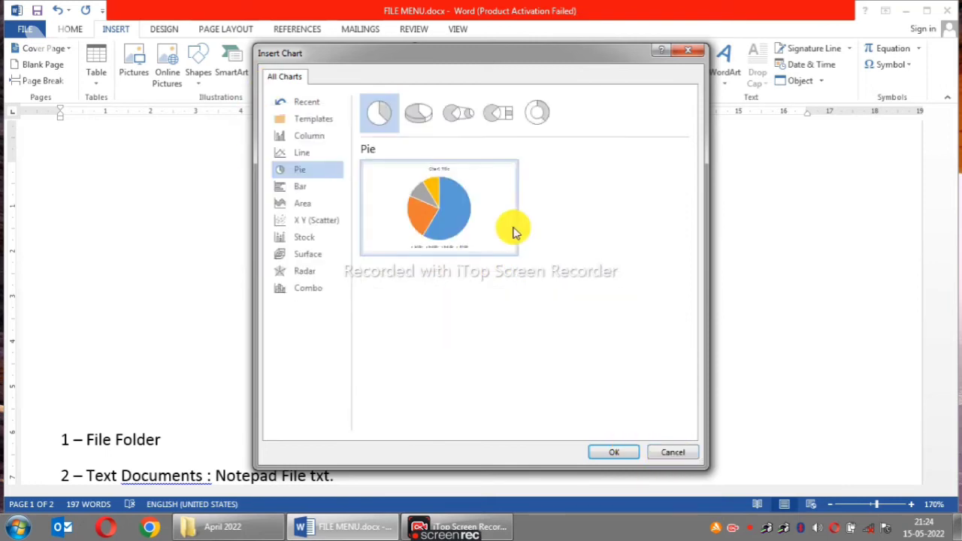
pyautogui.click(625, 452)
pyautogui.scroll(-11, 629, 155)
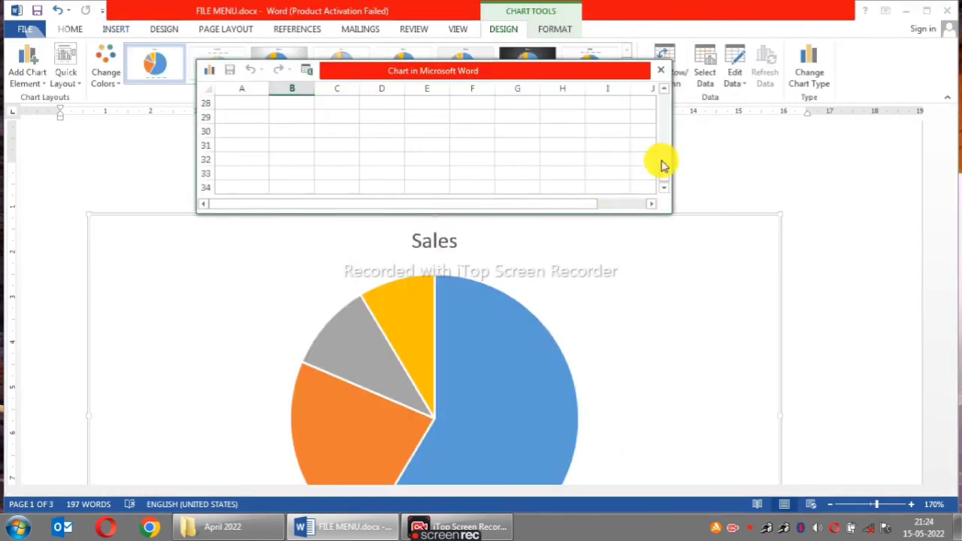
pyautogui.moveTo(544, 213); pyautogui.dragTo(544, 120)
pyautogui.click(509, 288)
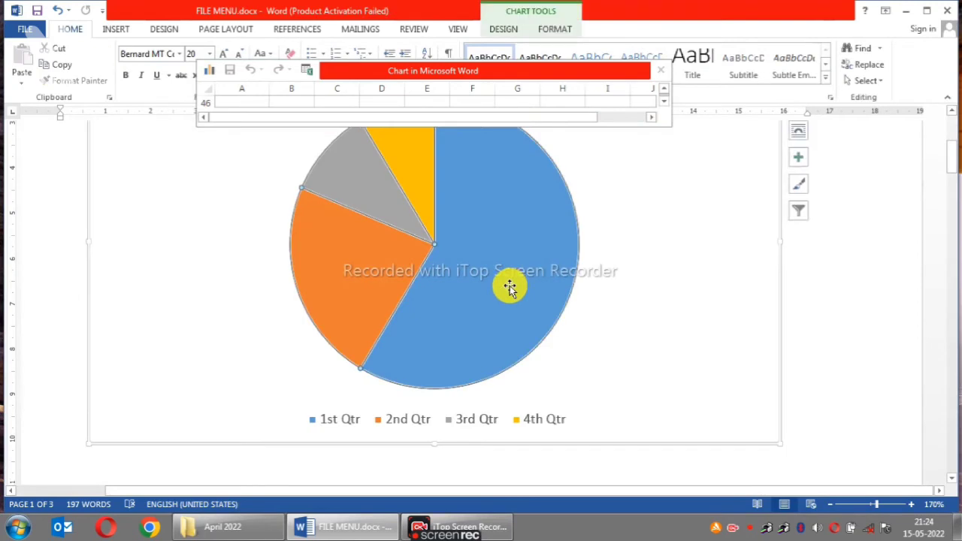
# - Enlarge the pie chart's data sheet, look through its cells and close it
pyautogui.scroll(5, 488, 286)
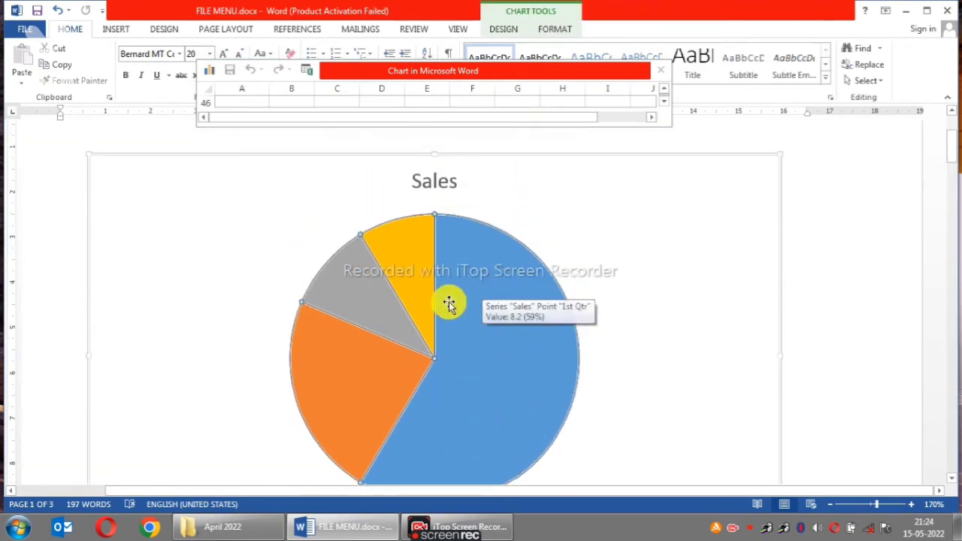
pyautogui.moveTo(496, 128); pyautogui.dragTo(485, 280)
pyautogui.scroll(7, 348, 146)
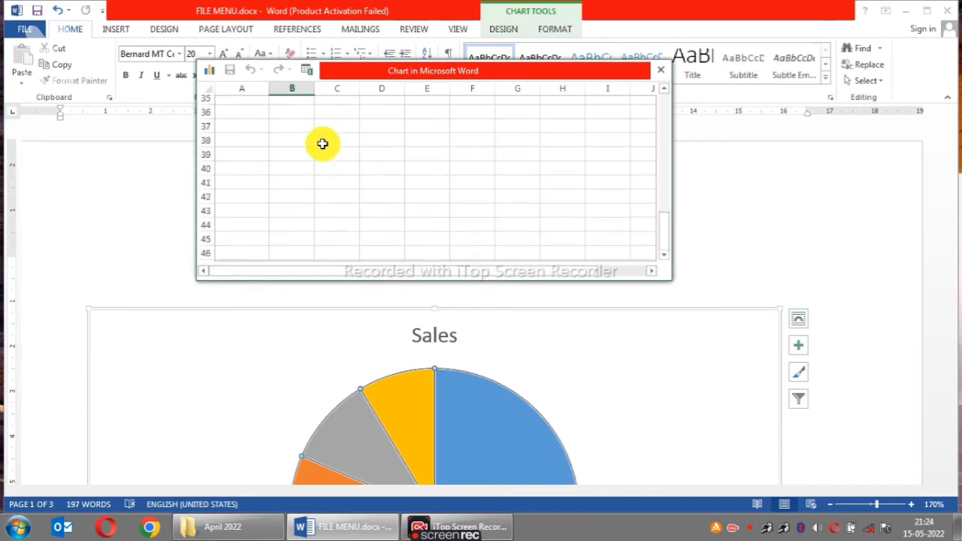
pyautogui.click(375, 100)
pyautogui.click(381, 201)
pyautogui.click(661, 71)
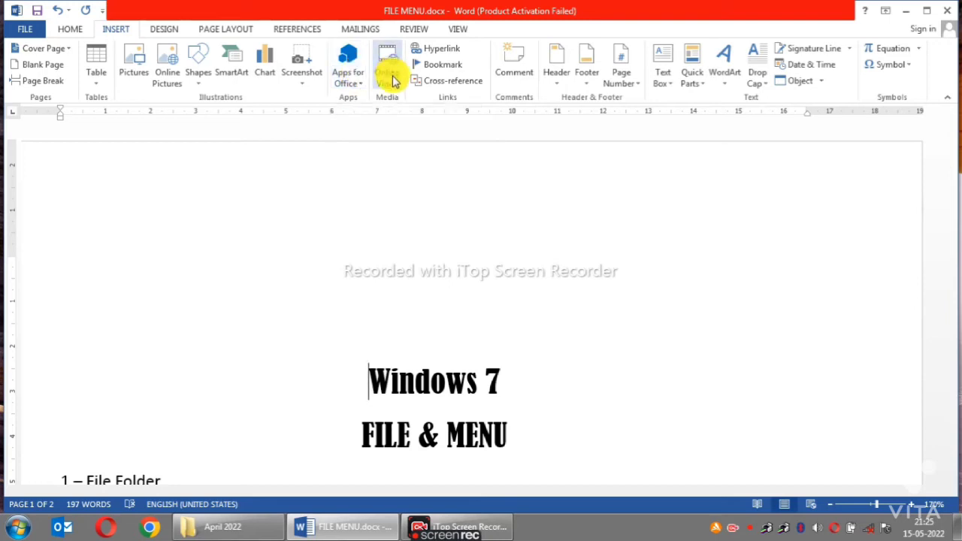
# - Open the Apps for Office window and dismiss it
pyautogui.click(349, 64)
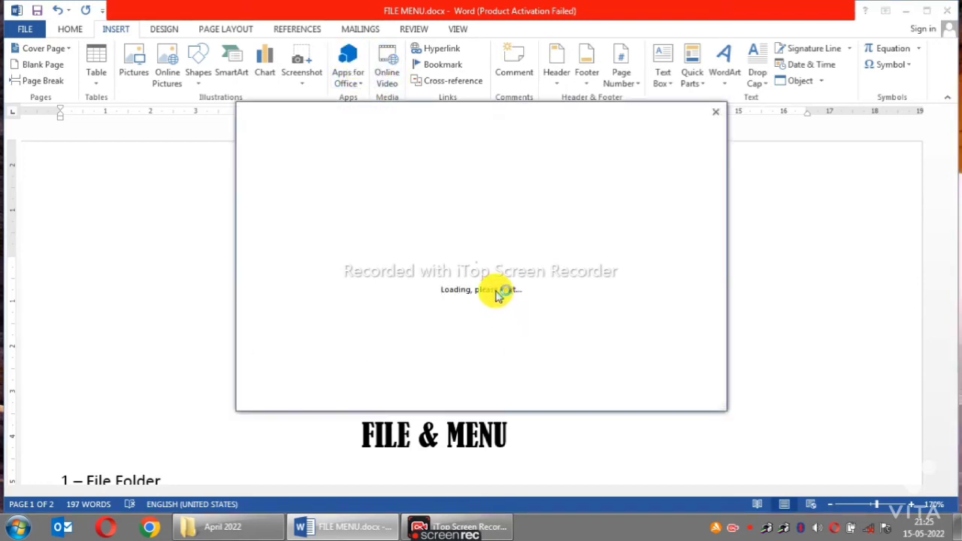
pyautogui.click(720, 111)
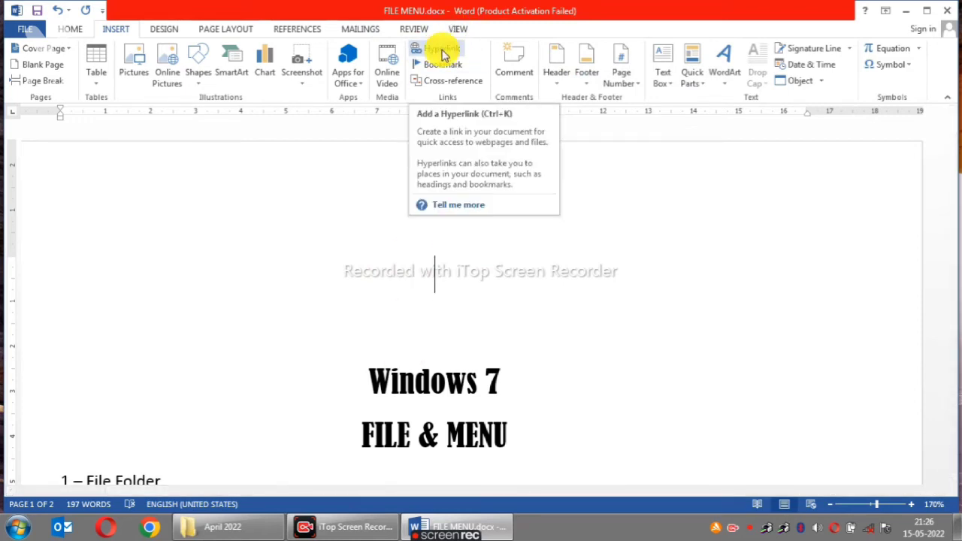
# - Try hyperlinking the "1 – File Folder" line to the MS WORD folder, and undo the link
pyautogui.scroll(-3, 353, 281)
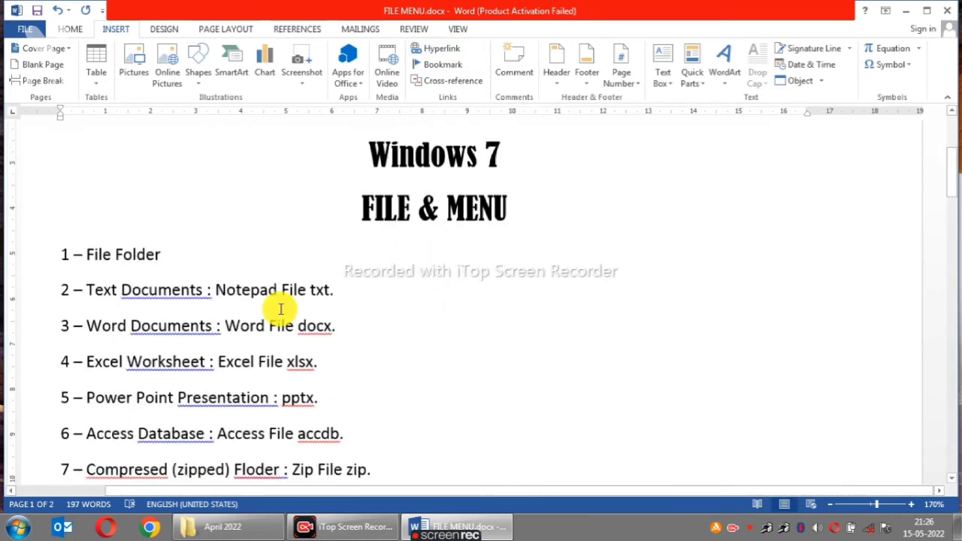
pyautogui.click(12, 256)
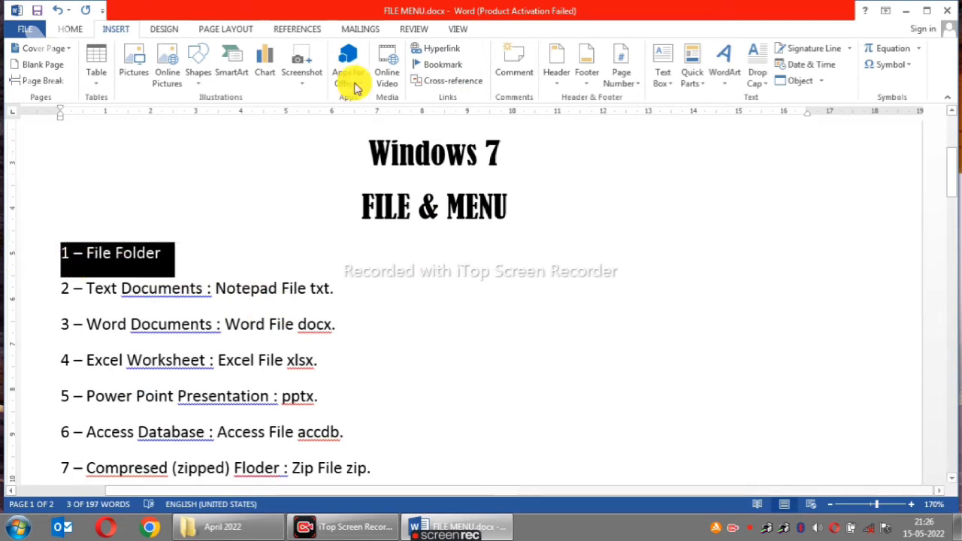
pyautogui.click(430, 47)
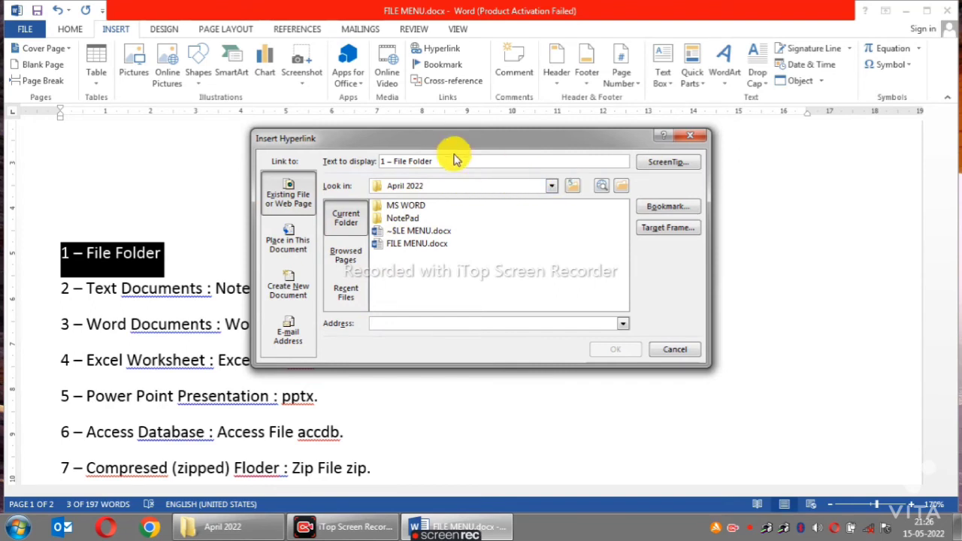
pyautogui.click(616, 349)
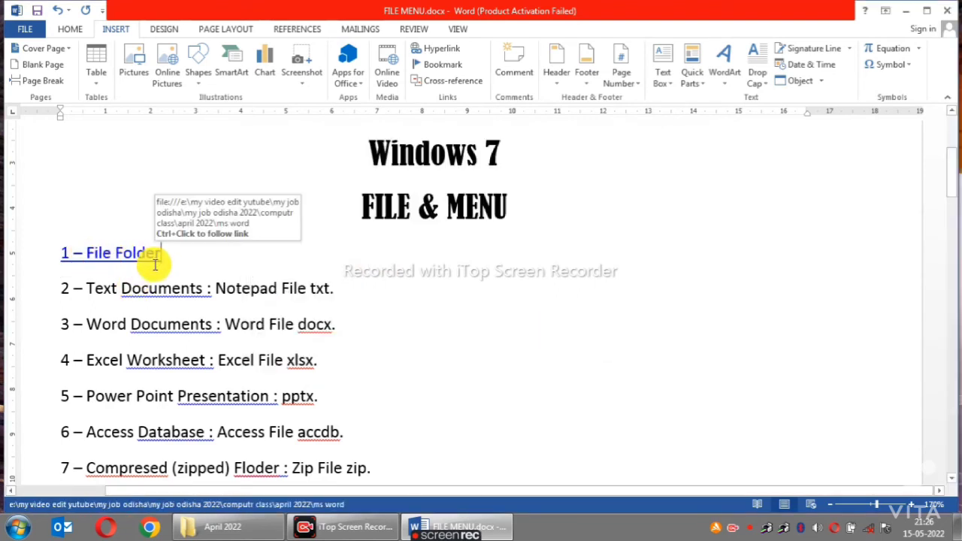
pyautogui.click(415, 317)
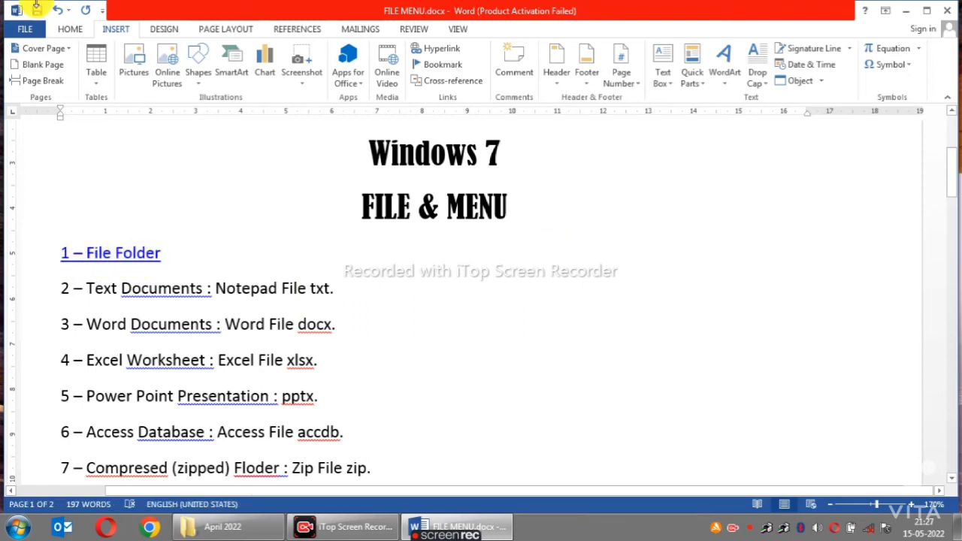
pyautogui.click(57, 9)
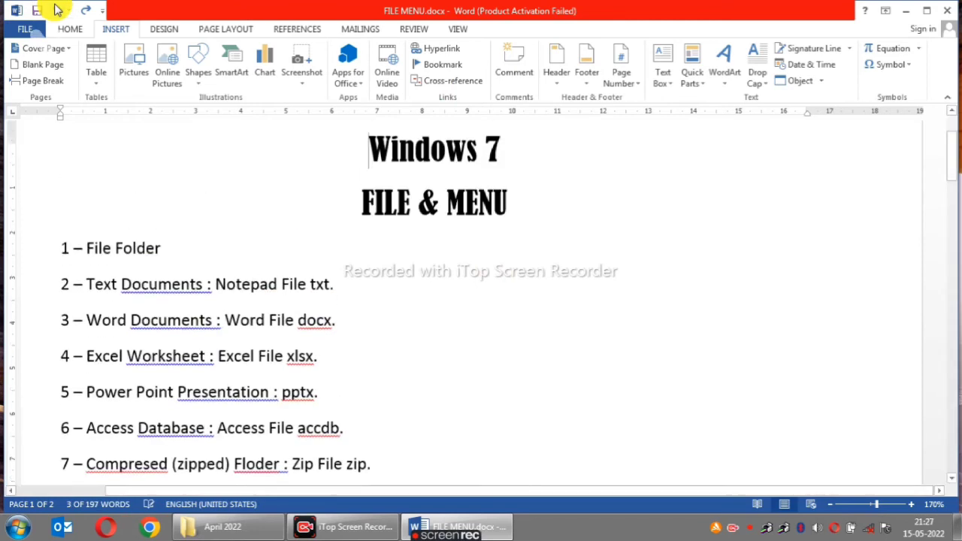
# - Add blank lines above the "Windows 7" title and insert a blank page there
pyautogui.click(476, 169)
pyautogui.press('Return')
pyautogui.press('Return')
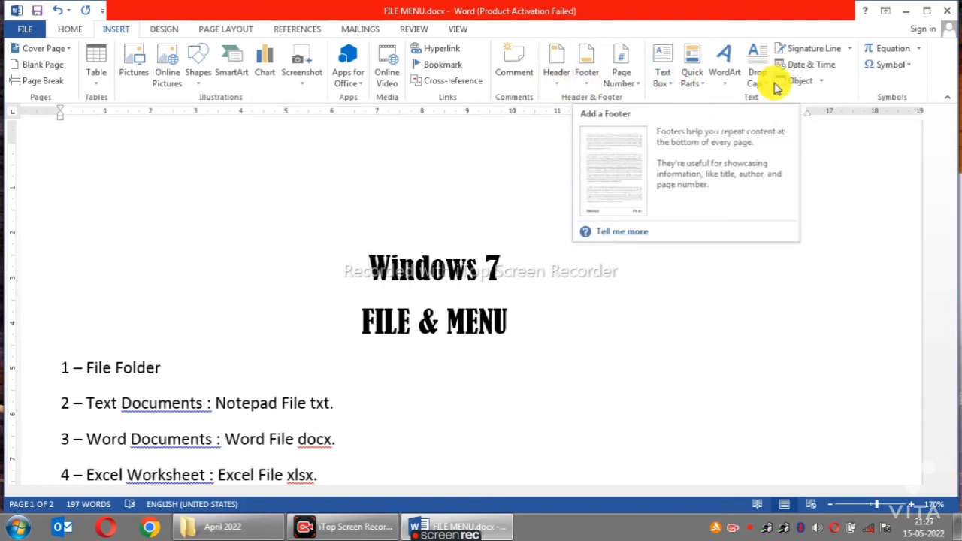
pyautogui.click(50, 66)
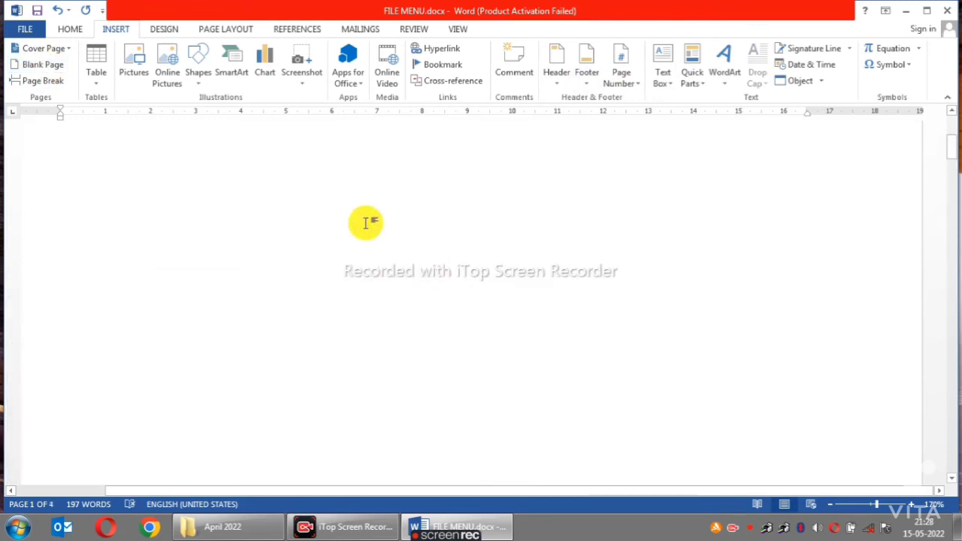
# - Try a page header containing the sample text "ghfghjgjgcyjjgnbqwwWerefx", and undo it
pyautogui.click(554, 73)
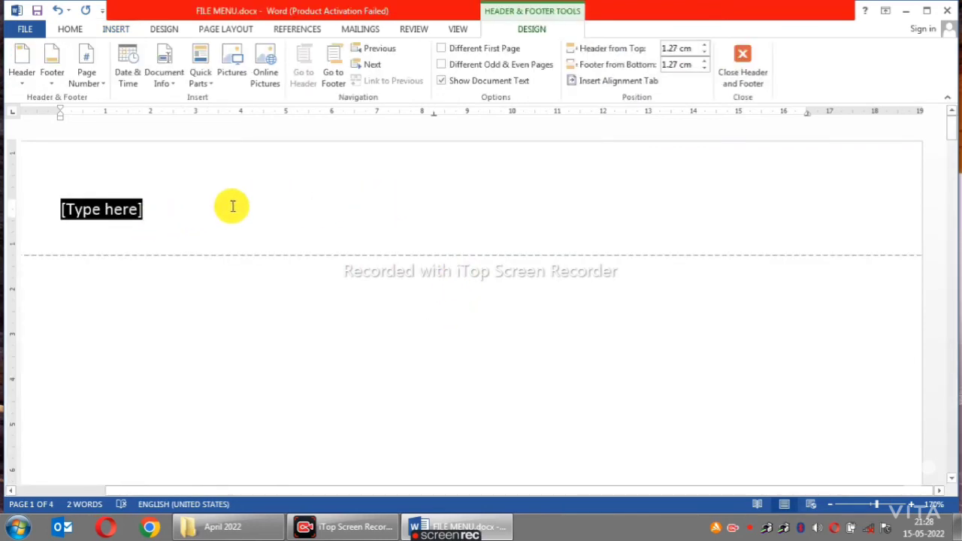
pyautogui.write('ghfghjgjgcyjjgnbqwwWerefx')
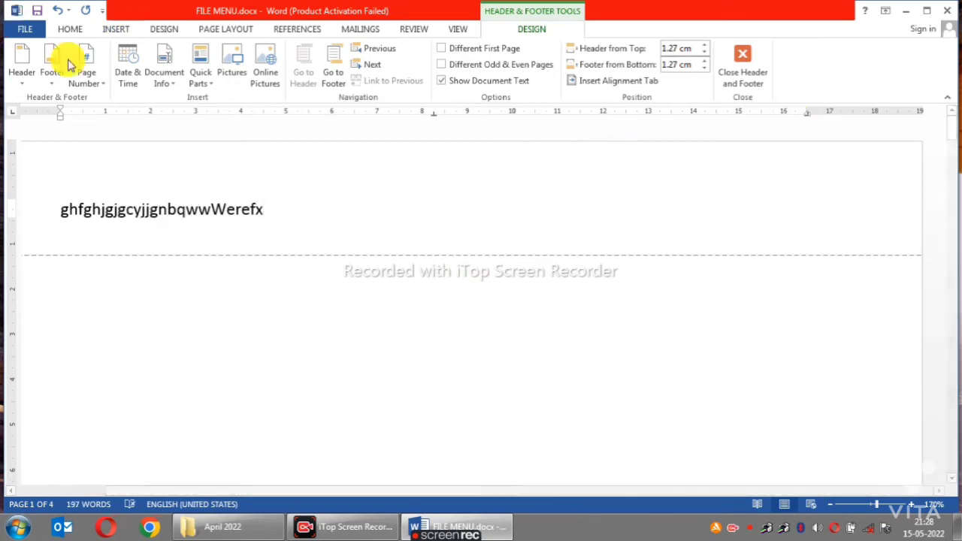
pyautogui.click(59, 11)
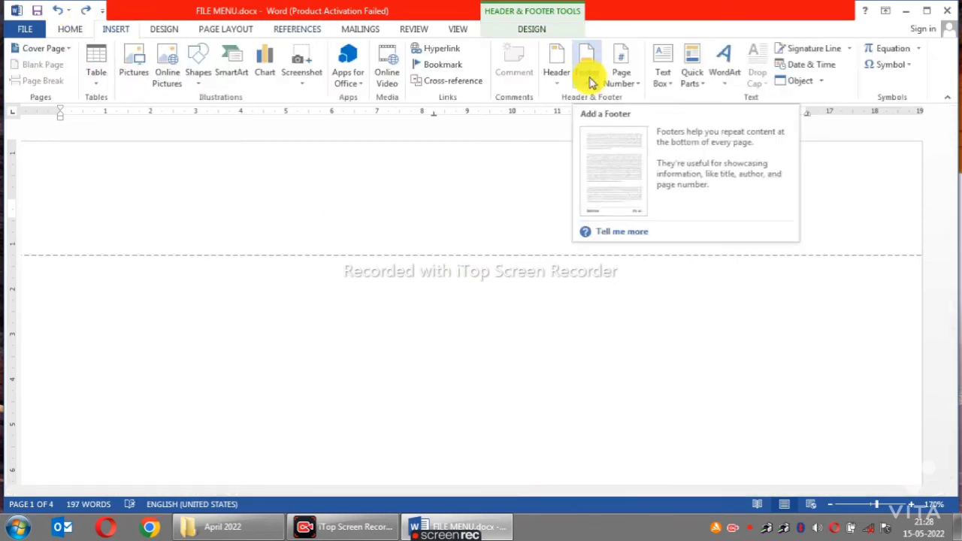
# - Insert the first built-in Blank footer and replace its placeholder with the text "njgjgyj"
pyautogui.click(587, 61)
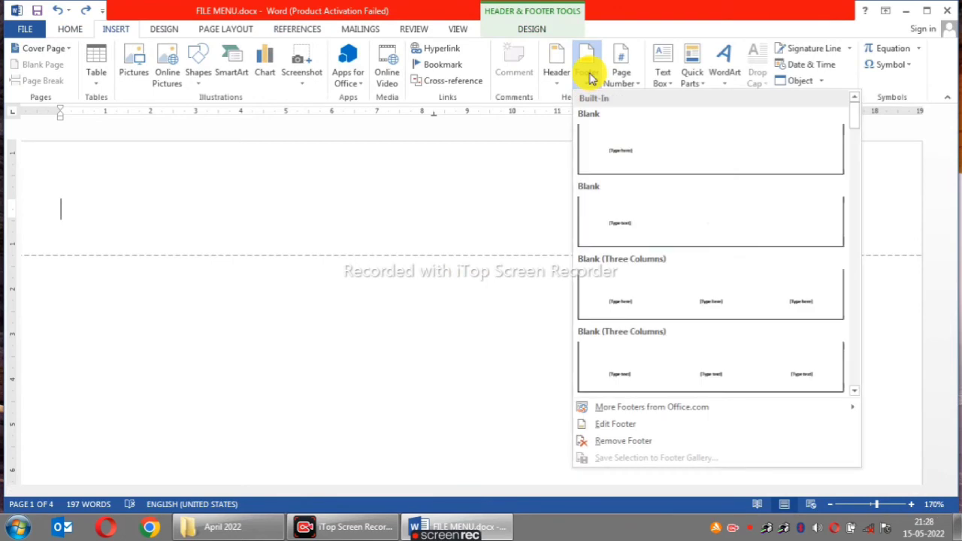
pyautogui.click(638, 164)
pyautogui.scroll(-3, 215, 423)
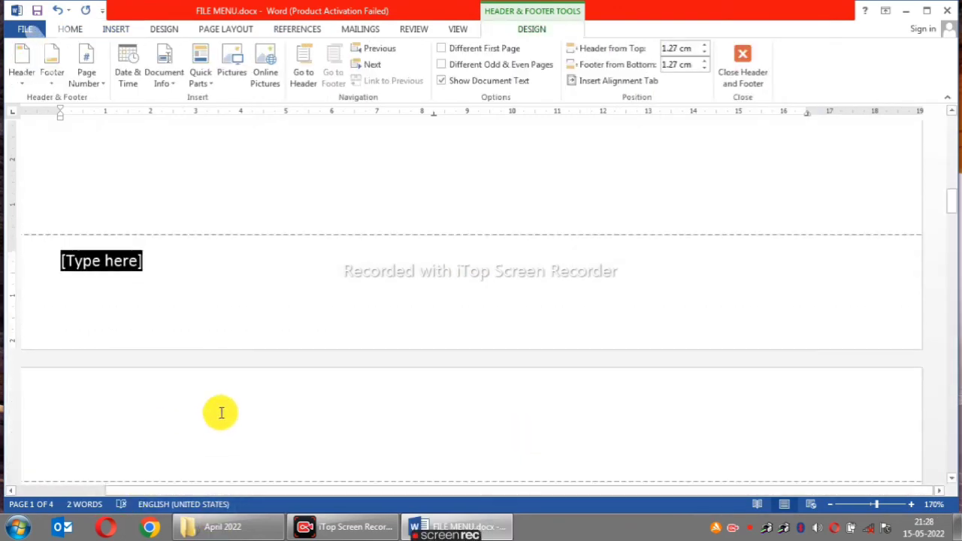
pyautogui.scroll(10, 419, 315)
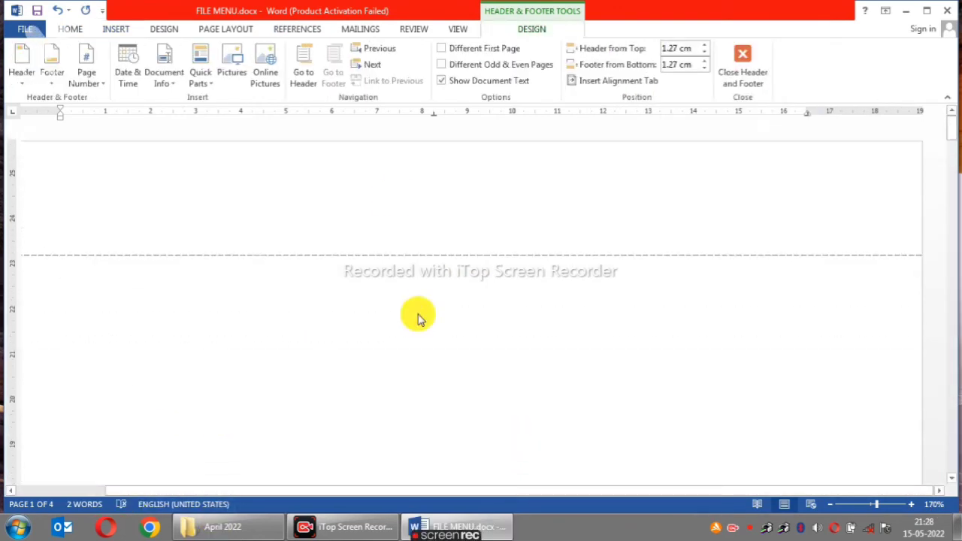
pyautogui.click(387, 208)
pyautogui.scroll(-10, 451, 256)
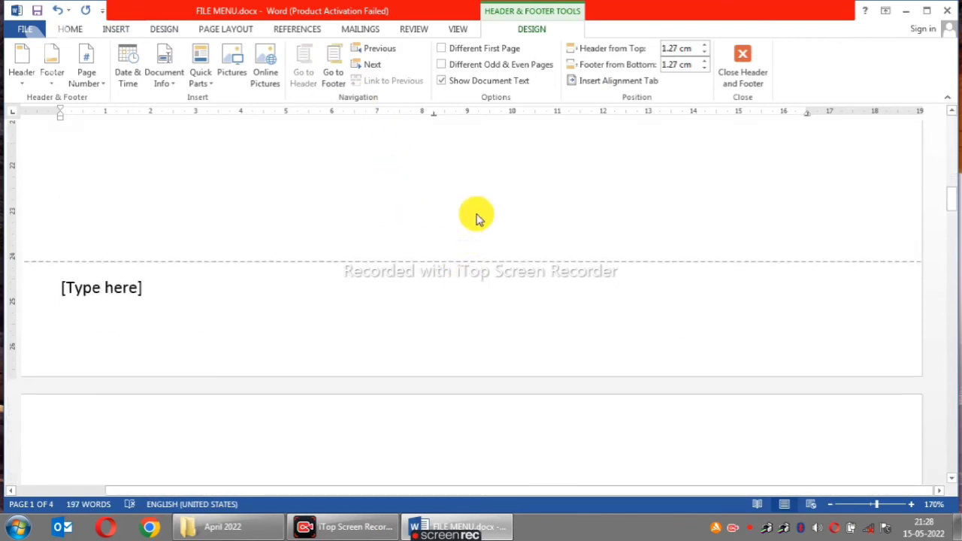
pyautogui.click(162, 286)
pyautogui.write('njgjgyj')
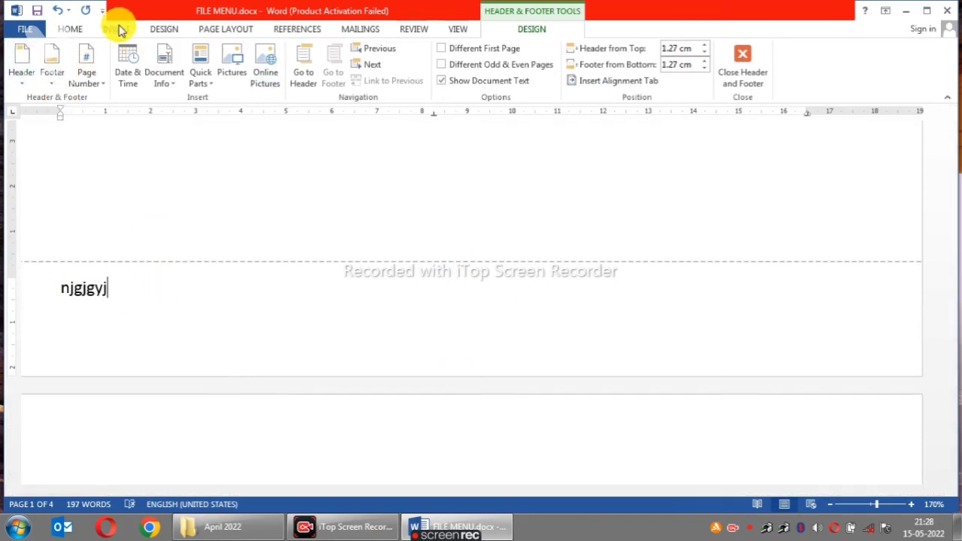
# - Examine the page number placement options, including the Current Position gallery, without inserting a page number
pyautogui.click(116, 28)
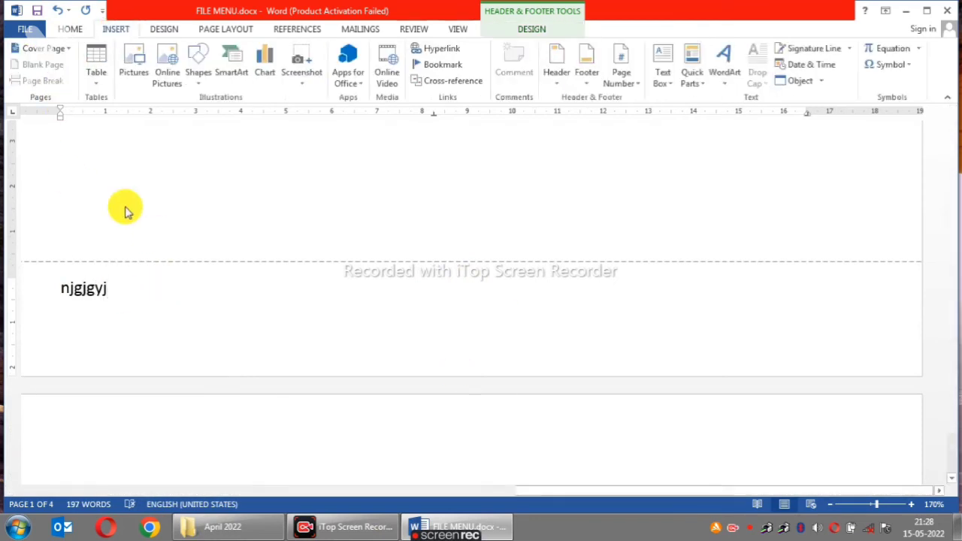
pyautogui.click(636, 89)
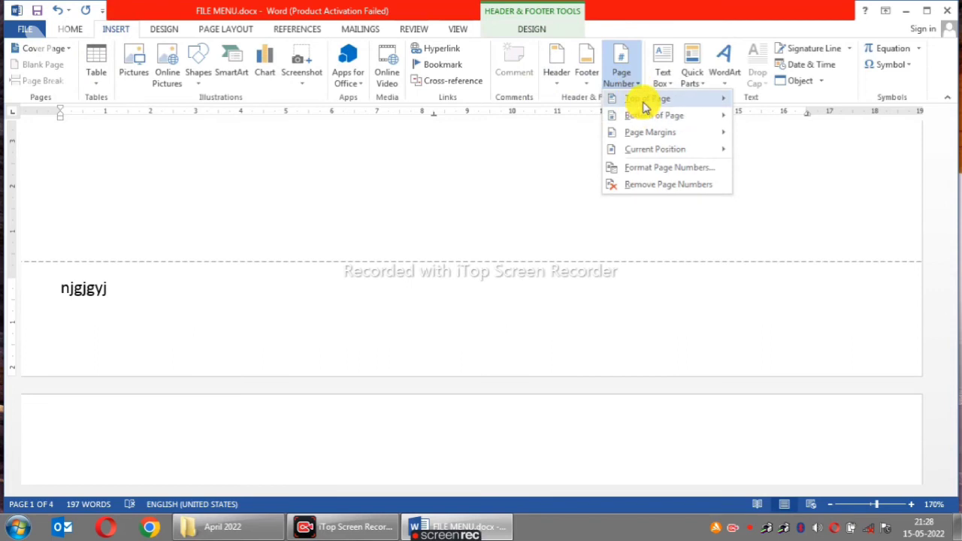
pyautogui.moveTo(662, 105)
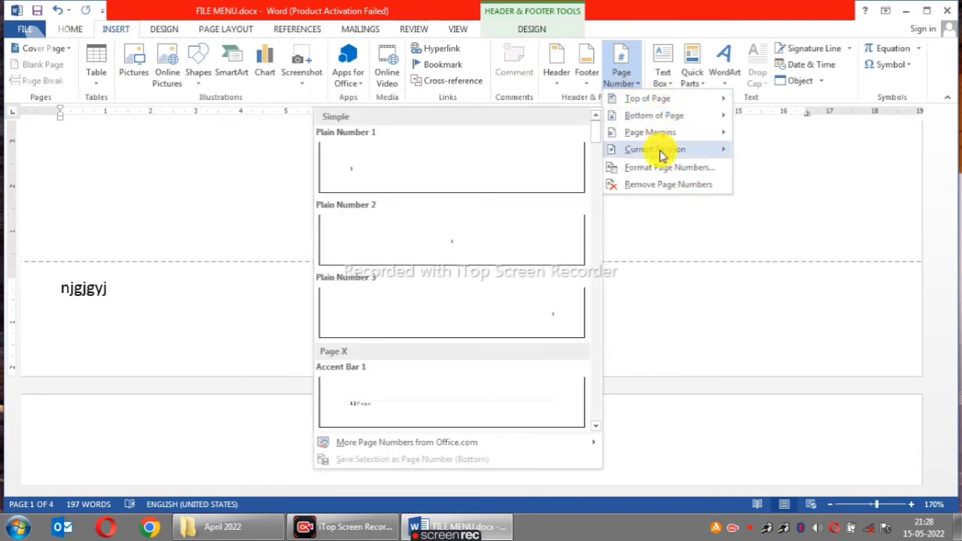
pyautogui.moveTo(661, 148)
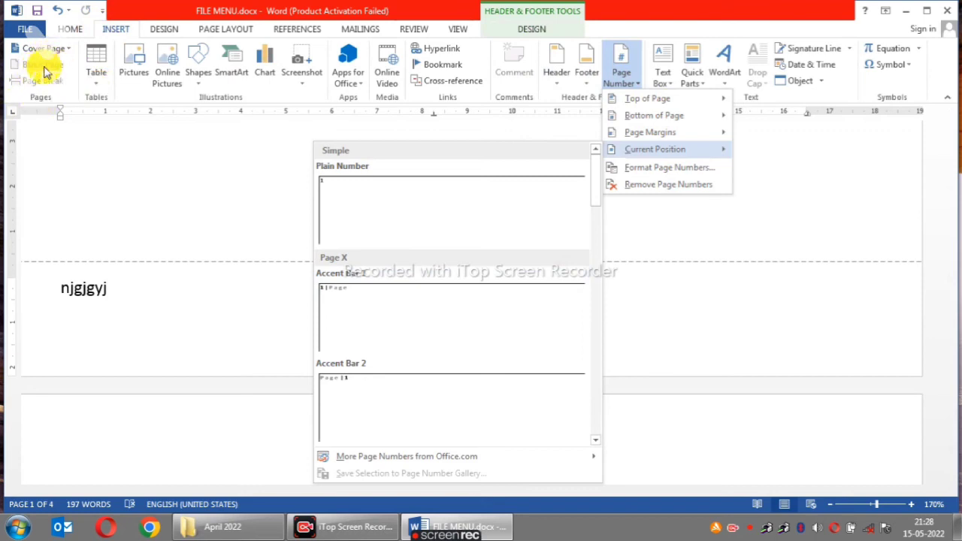
pyautogui.click(748, 229)
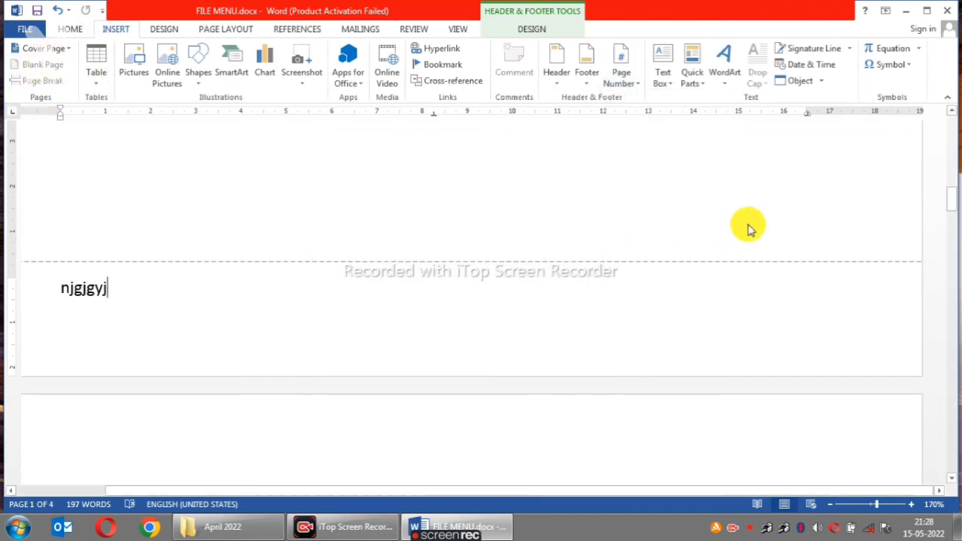
pyautogui.click(631, 87)
pyautogui.click(564, 150)
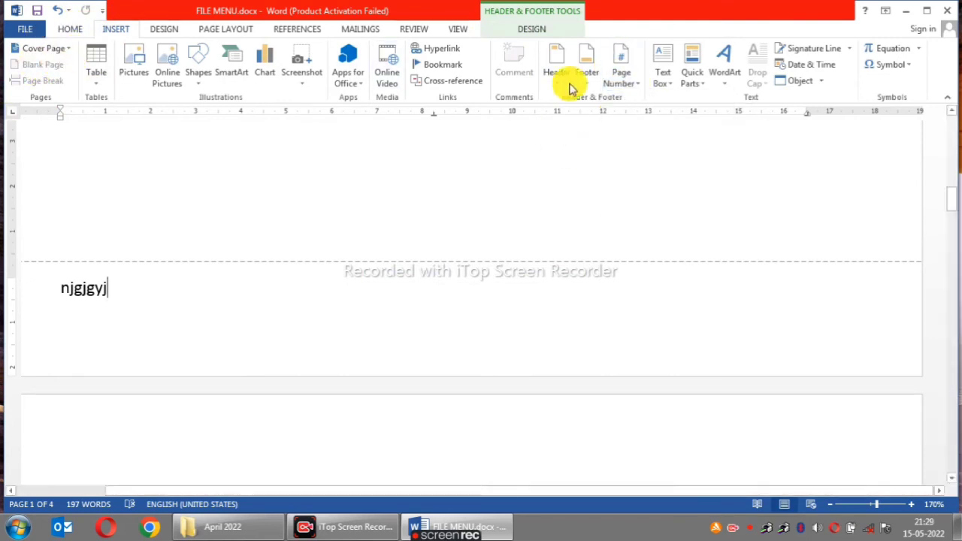
# - Insert the built-in Annual Sidebar text box on the first page while its header and footer are being edited
pyautogui.click(667, 80)
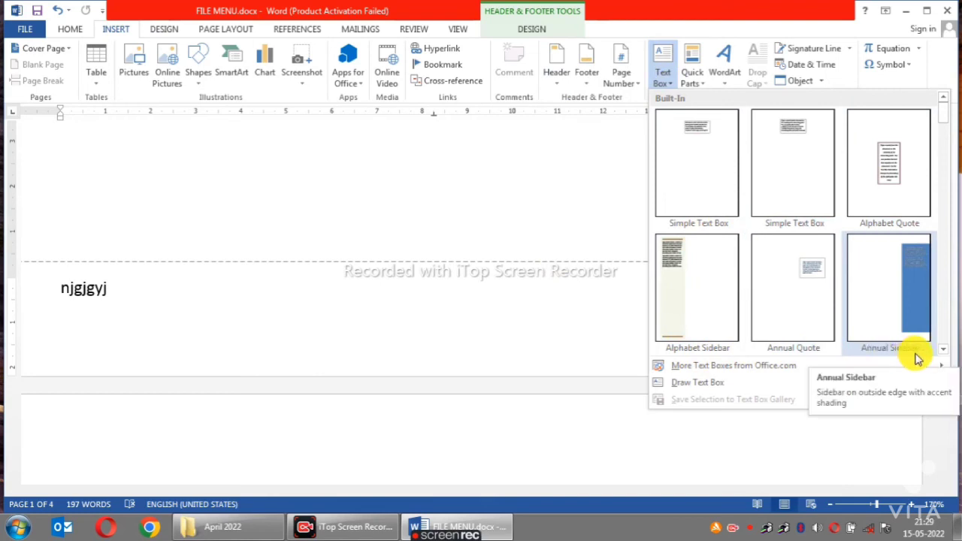
pyautogui.click(924, 295)
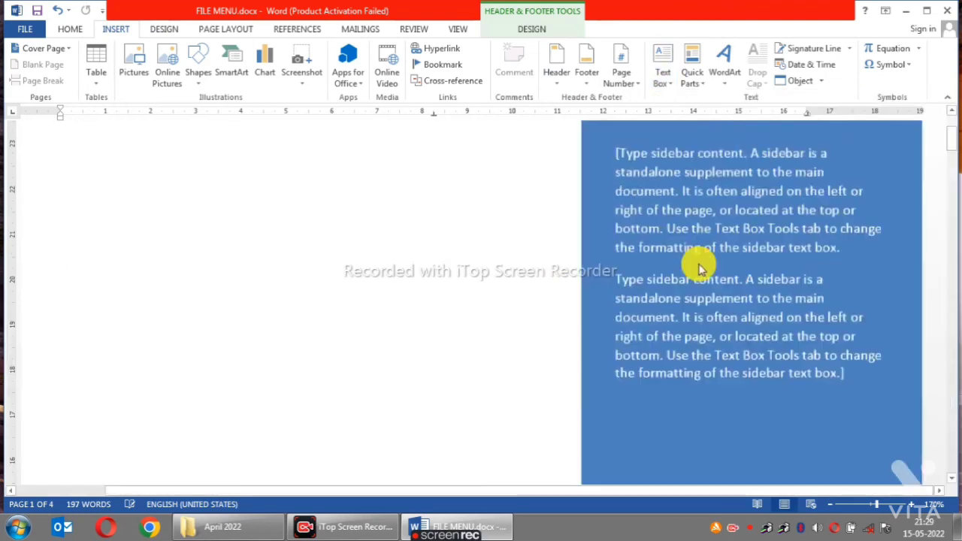
pyautogui.click(120, 201)
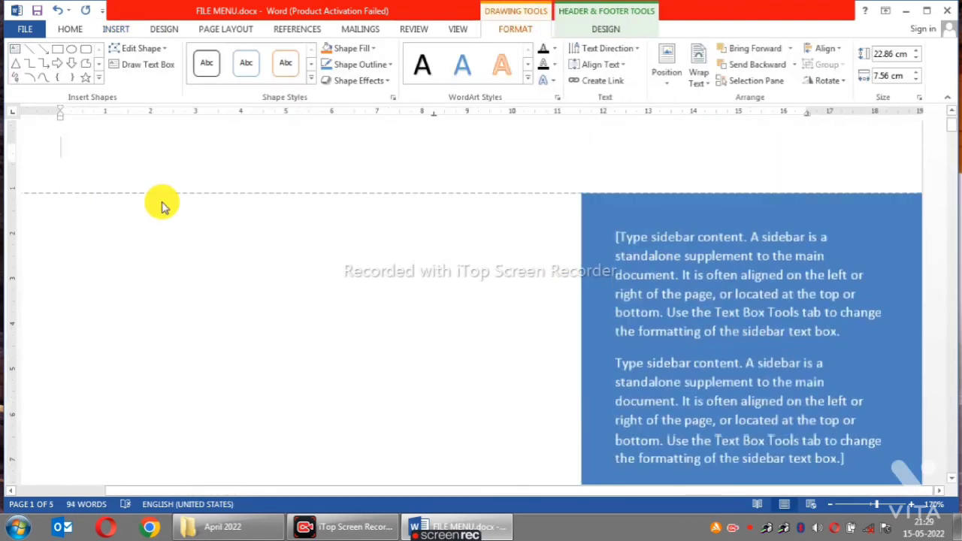
pyautogui.scroll(-1, 746, 263)
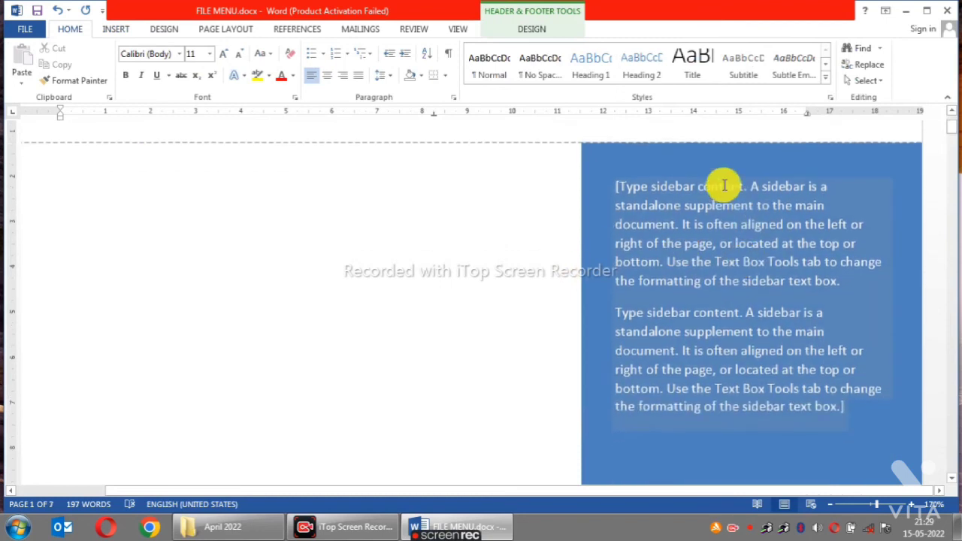